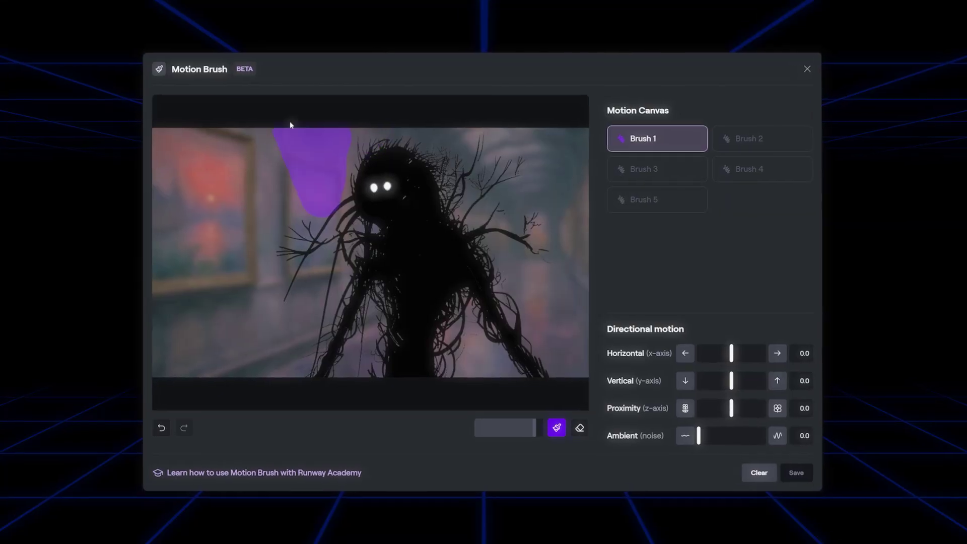
Step: Paint a Brush 1 motion stroke across the moving area of the creature-in-museum image
mouse_move(289, 123)
left_mouse_down()
mouse_move(576, 302)
mouse_move(504, 189)
left_mouse_up()
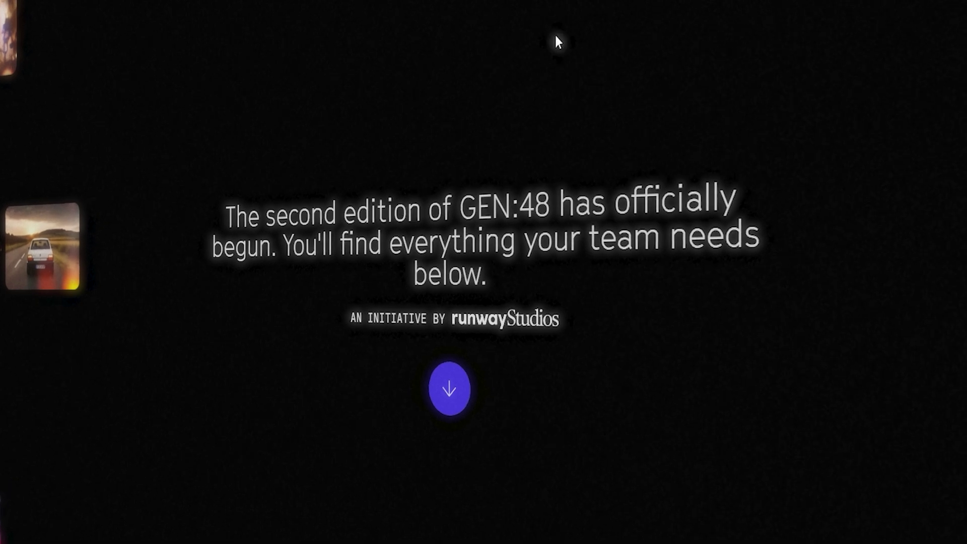
Step: Scroll past The Brief to the GEN:48 required character, scene and object thumbnails
scroll(483, 272, "down", 5)
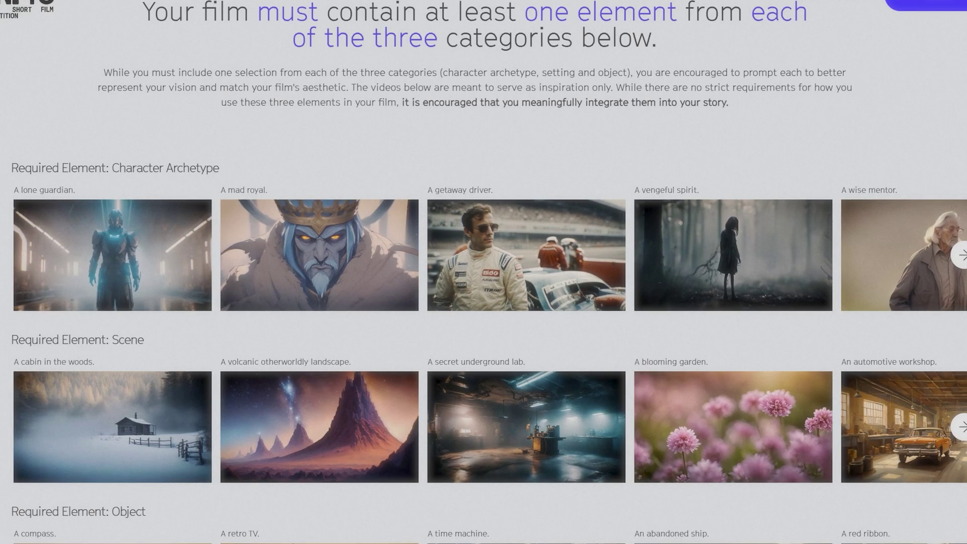
scroll(484, 272, "down", 2)
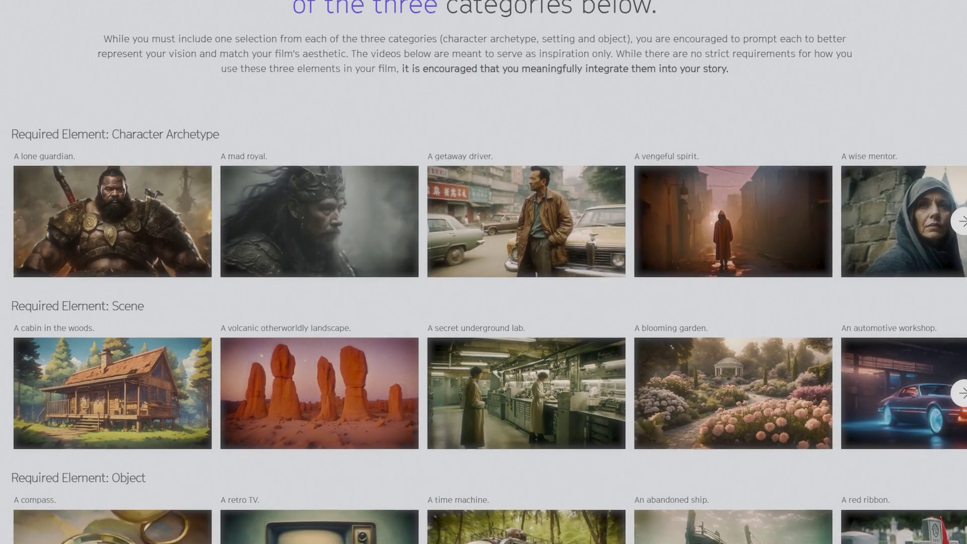
scroll(948, 238, "down", 2)
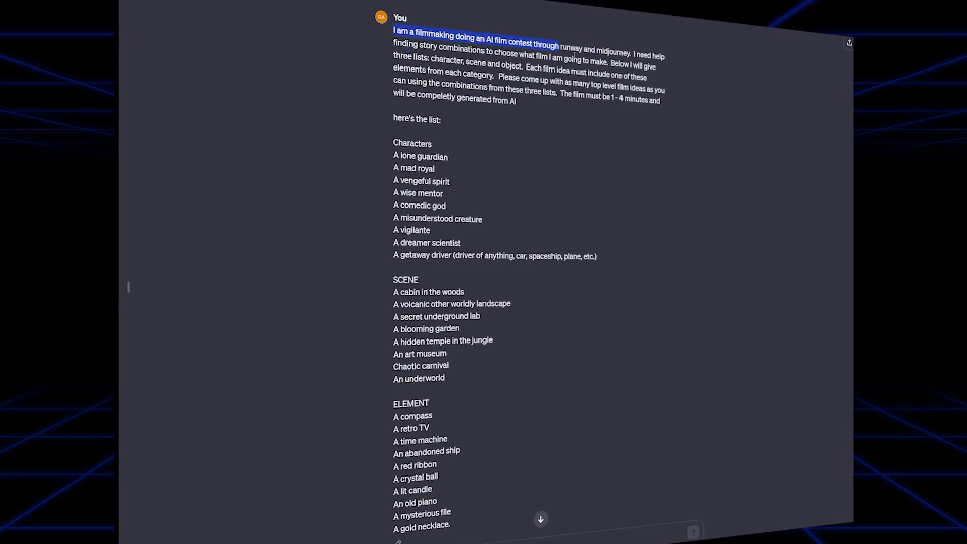
Step: Select the brainstorming prompt text along with its character, scene and object lists
left_click_drag(655, 57, 653, 65)
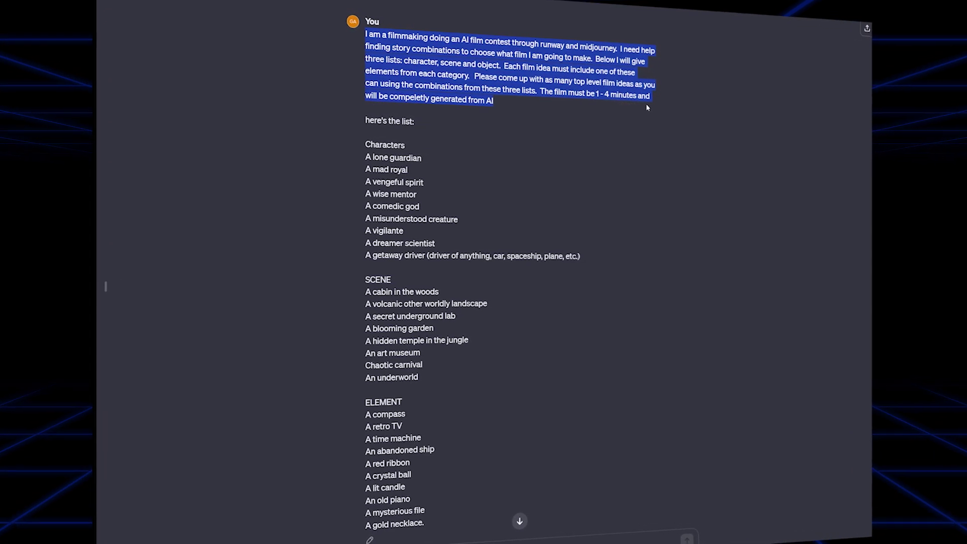
scroll(579, 264, "down", 6)
left_click_drag(588, 242, 571, 272)
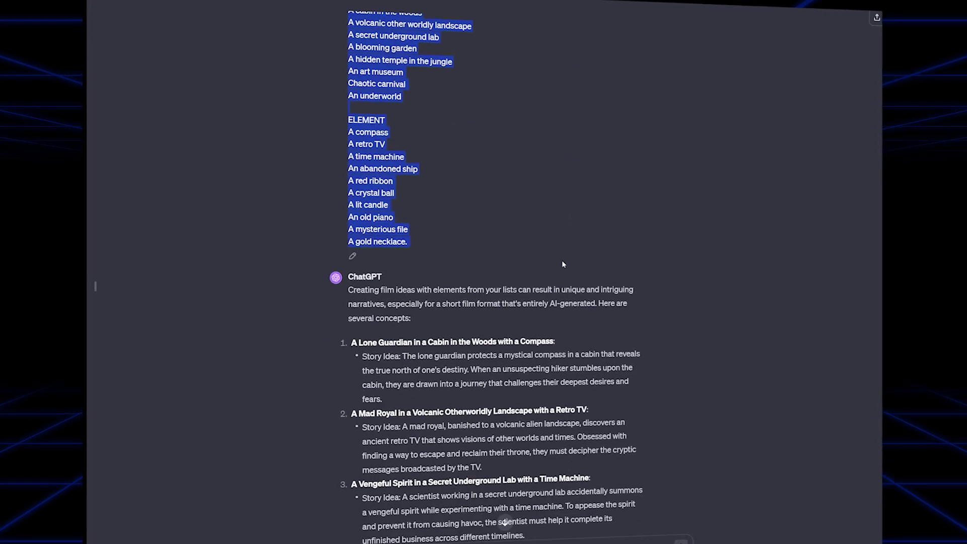
Step: Read through ChatGPT's ten numbered concepts and place the cursor after the creature concept
scroll(711, 316, "down", 8)
scroll(802, 375, "down", 12)
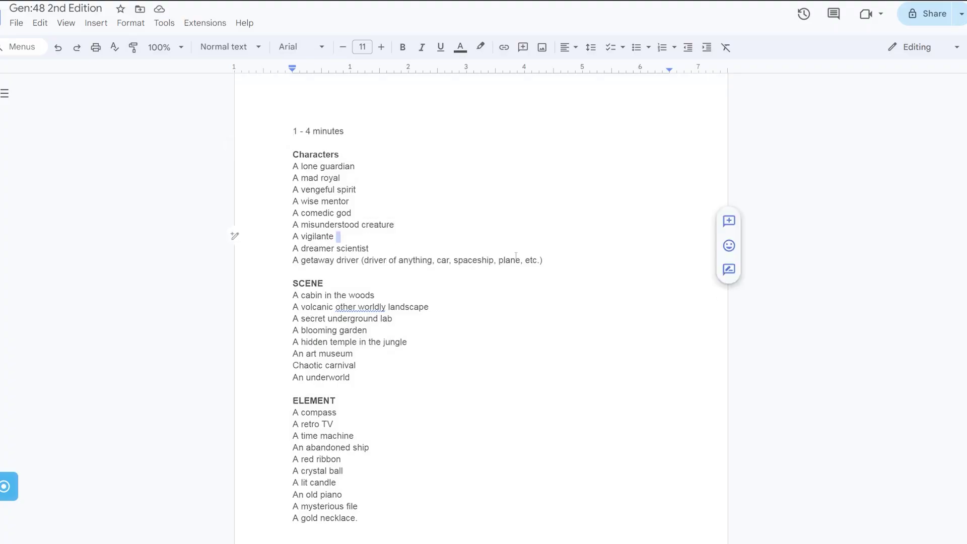
scroll(516, 255, "down", 7)
left_click_drag(292, 229, 376, 234)
scroll(476, 401, "down", 2)
left_click(544, 355)
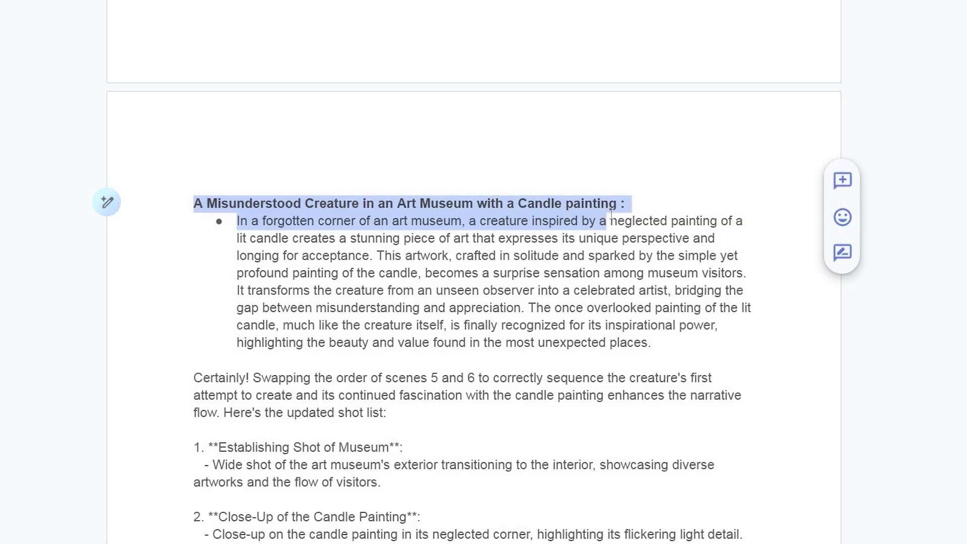
Step: Add a '3 - 4 shots' bullet under the creature concept's establishing shot
left_click_drag(644, 207, 670, 318)
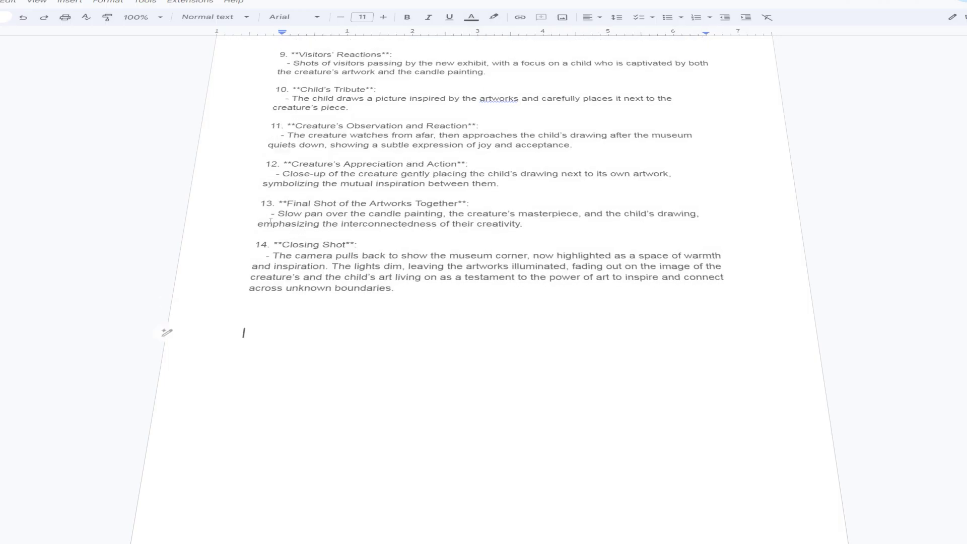
scroll(271, 220, "up", 15)
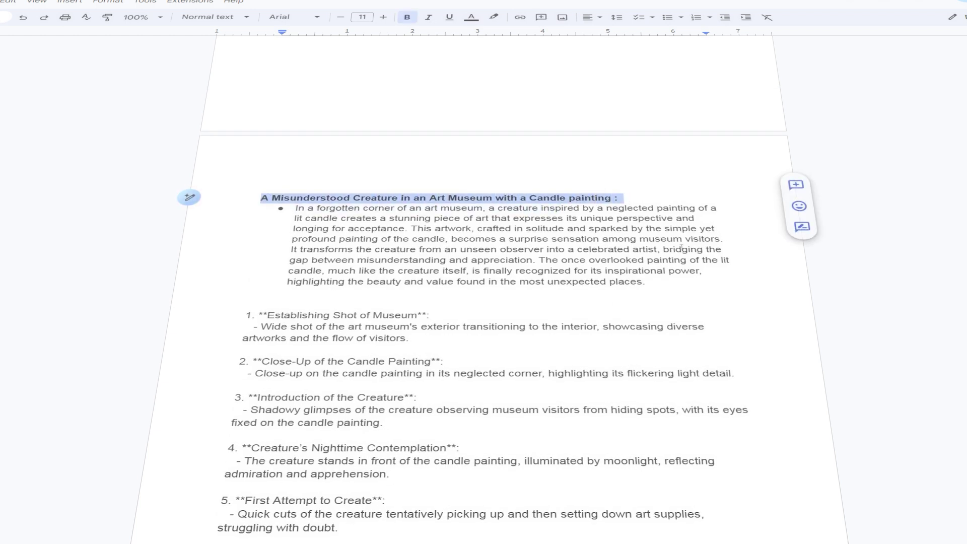
scroll(441, 201, "down", 4)
left_click(441, 124)
type("3 - 4 shots")
left_click(670, 15)
Step: Add bullets '4 - 5 shots of the room and surrounding areas.' and '3 shot' under item 3
left_click(674, 8)
type("4 - 5 shots of the room and surrounding areas.")
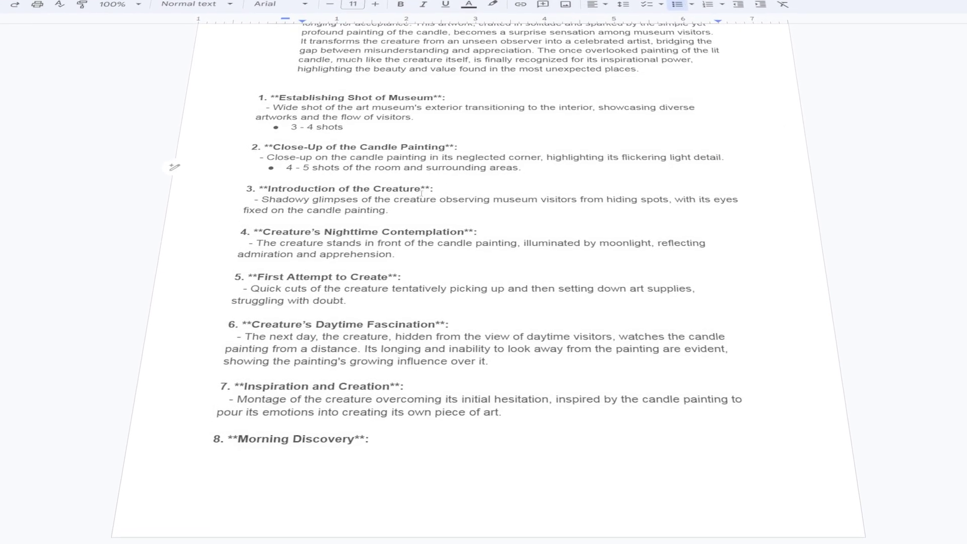
scroll(435, 99, "down", 3)
key("ctrl+Return")
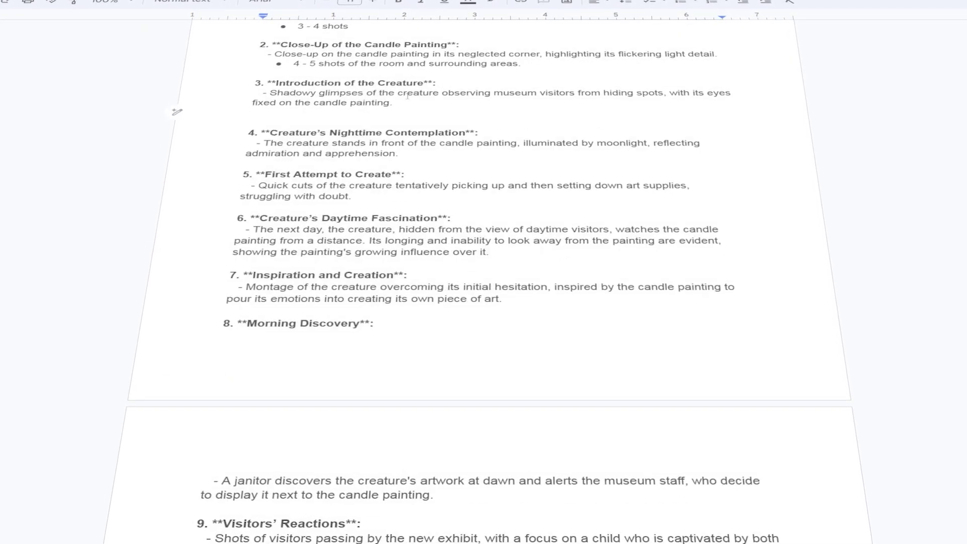
key("Return")
key("ctrl+shift+8")
type("3 shot")
Step: Tidy the candle bullet's wording and start a new 'CU o' bullet below it
left_click(551, 63)
key("Return")
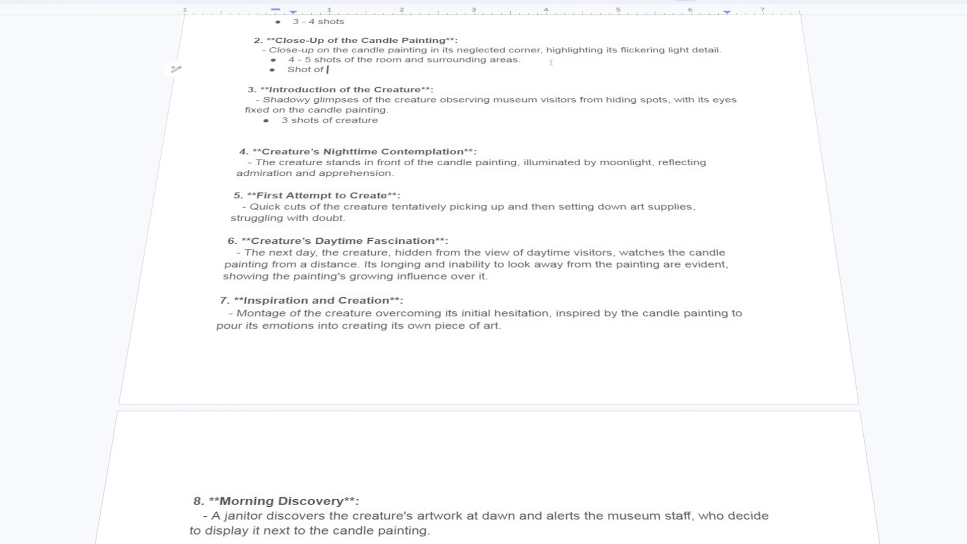
key("BackSpace")
key("BackSpace")
key("BackSpace")
key("BackSpace")
key("BackSpace")
key("BackSpace")
key("BackSpace")
key("BackSpace")
key("BackSpace")
key("BackSpace")
key("BackSpace")
key("Return")
type("CU o")
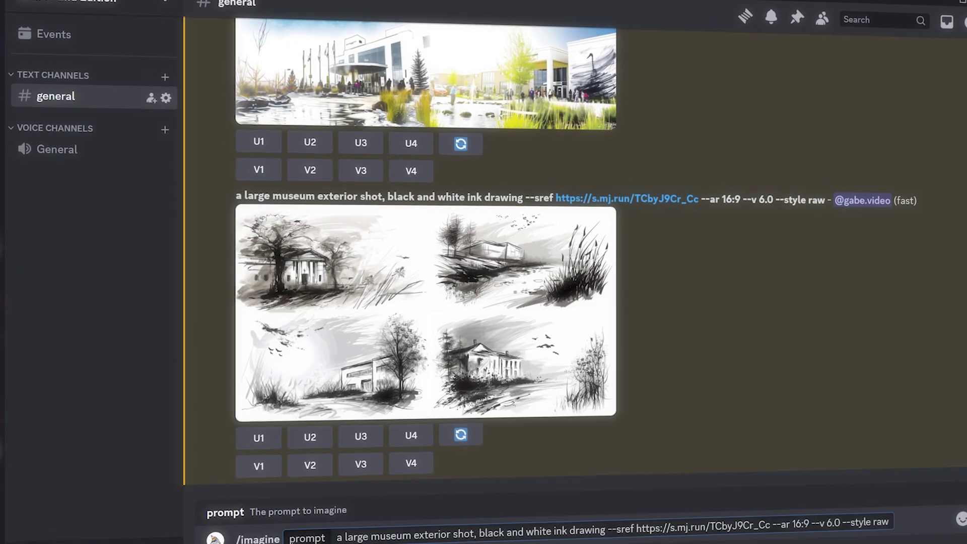
Step: Resubmit the black-and-white museum exterior prompt and send the wide interior shot prompt
key("Return")
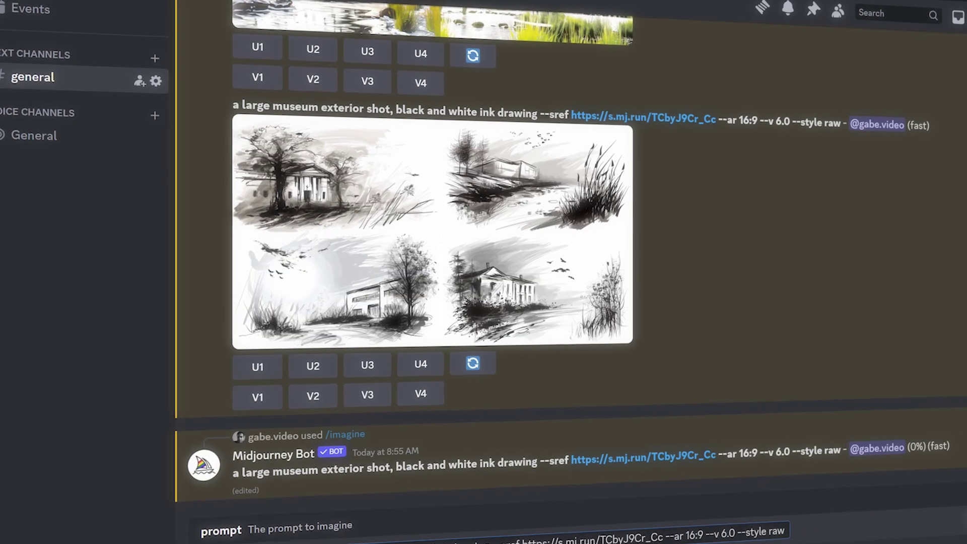
key("Return")
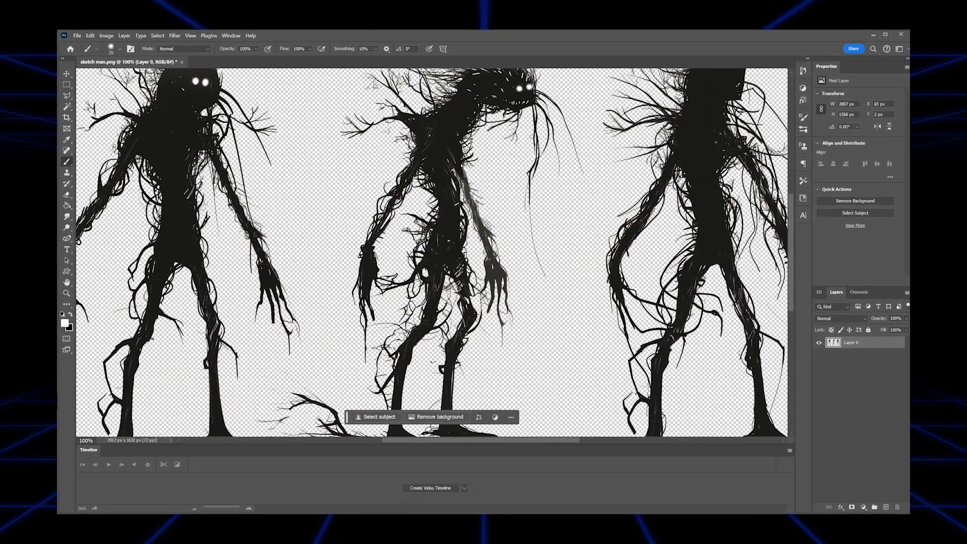
Step: Open the Image menu for the mirrored creature artwork
left_click(74, 15)
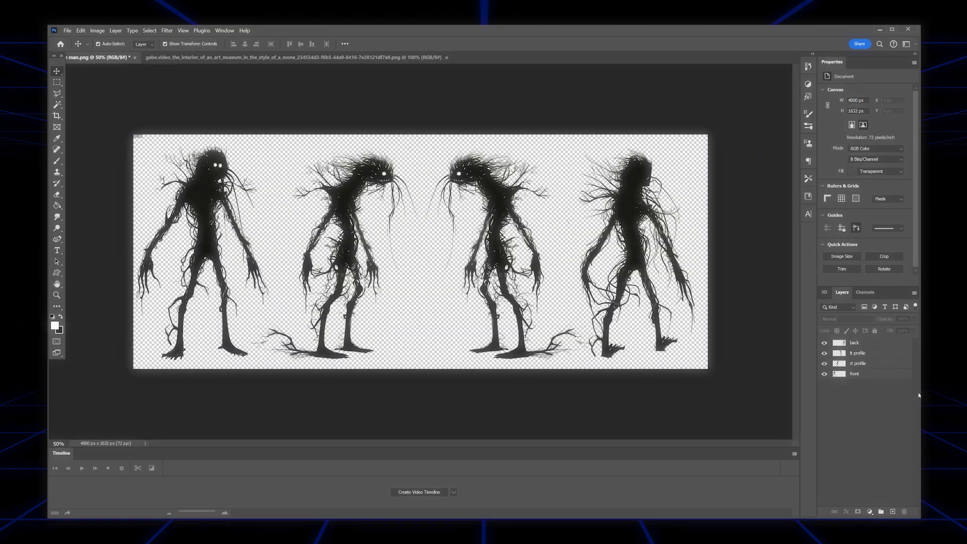
Step: Place the creature onto the museum image, scale and position it, and export the composite
left_click_drag(403, 252, 549, 282)
key("ctrl+t")
left_click_drag(624, 373, 508, 383)
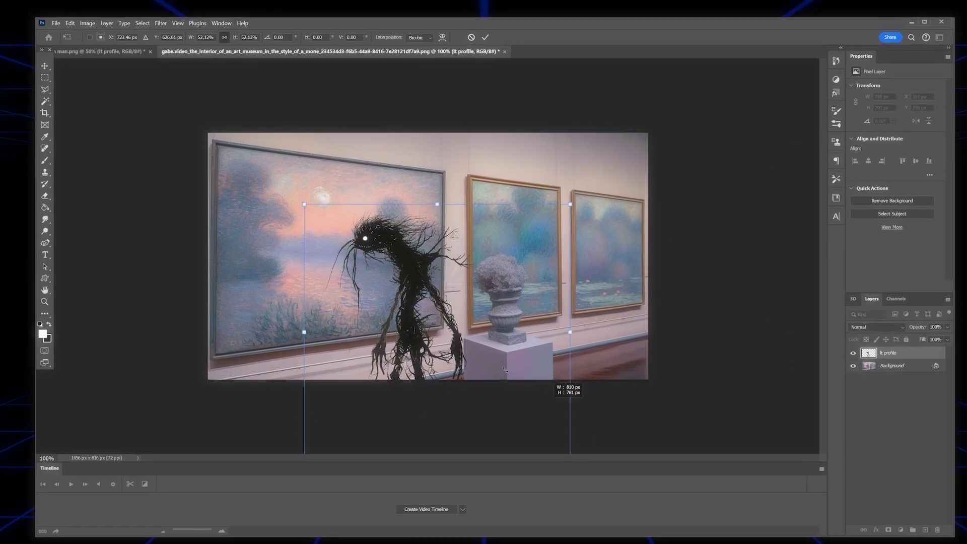
left_click_drag(444, 282, 519, 267)
left_click_drag(406, 191, 407, 159)
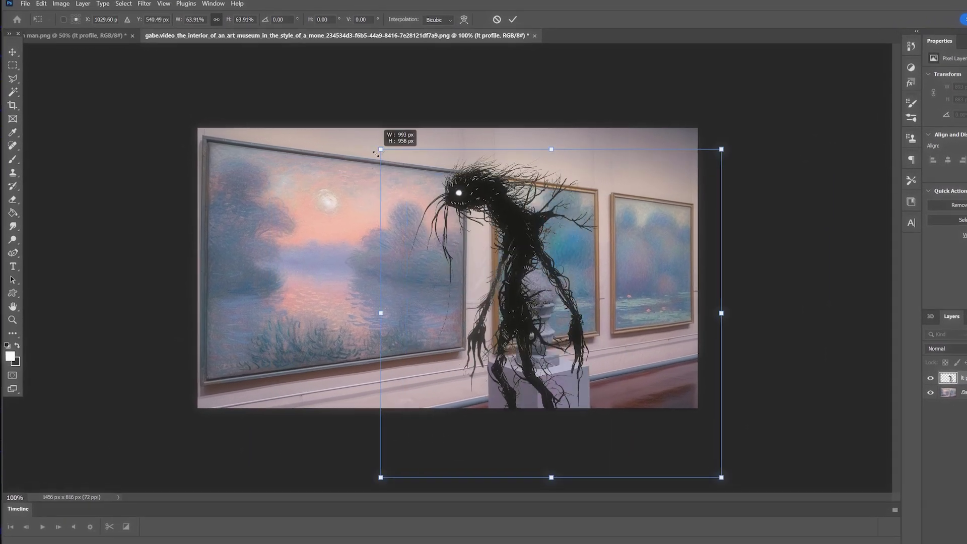
key("Return")
left_click(25, 4)
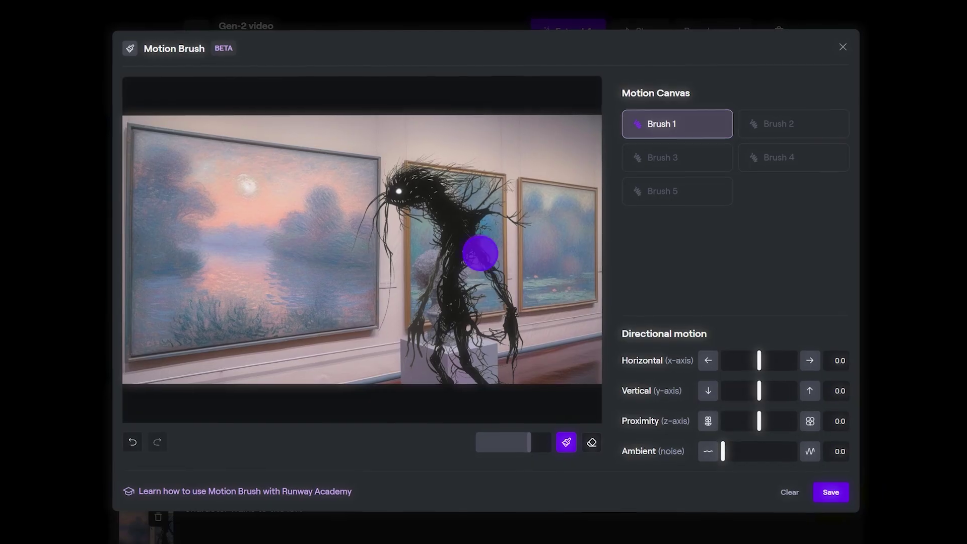
Step: Paint Brushes 1–4 on the creature's arms and head, setting horizontal, proximity and vertical motion
left_click_drag(479, 253, 504, 382)
left_click(796, 112)
left_click_drag(395, 363, 428, 247)
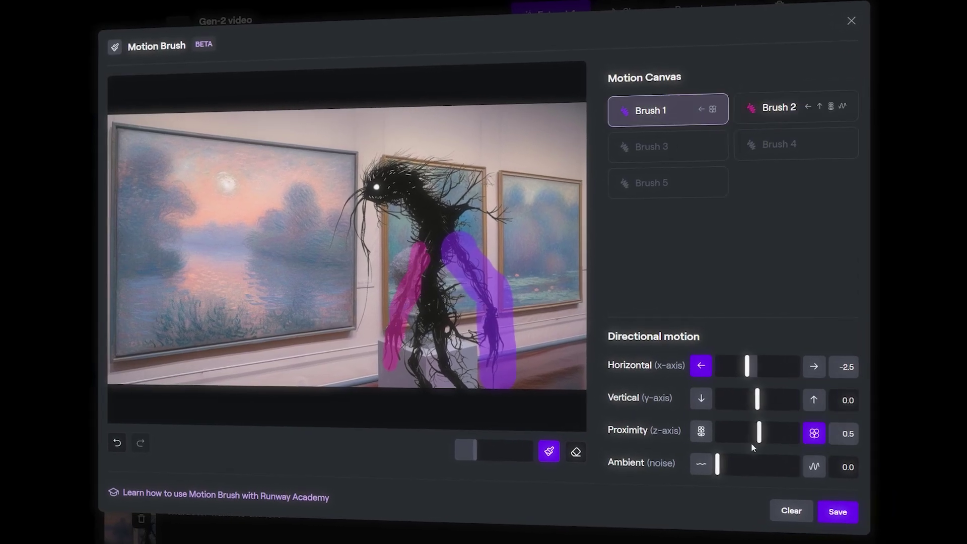
left_click(655, 149)
left_click_drag(352, 189, 408, 179)
left_click(703, 364)
left_click(703, 429)
left_click(846, 398)
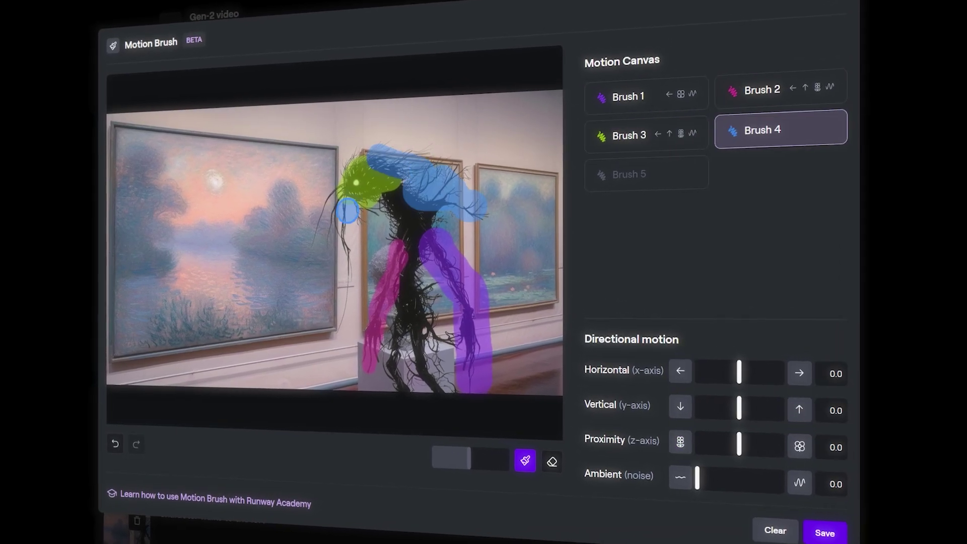
left_click_drag(347, 176, 343, 261)
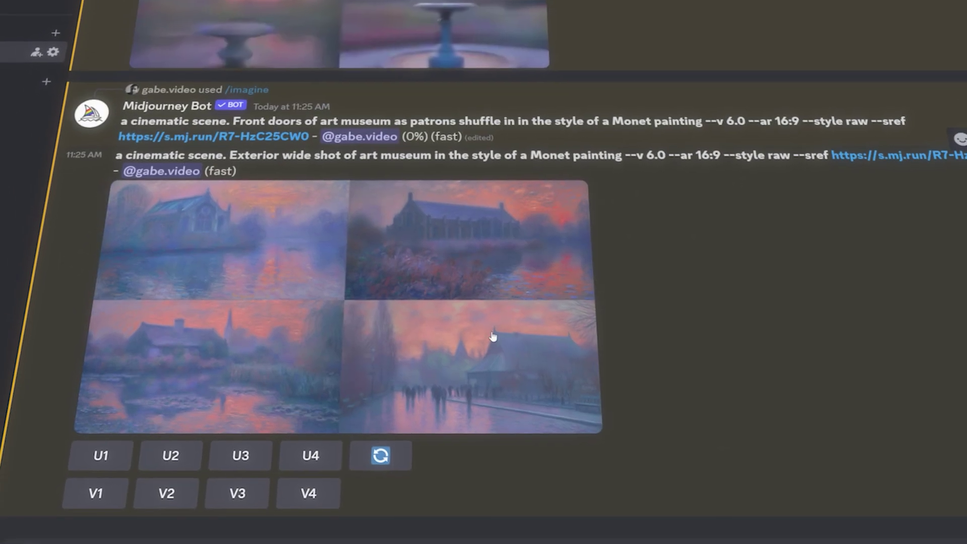
Step: Preview the Monet museum exterior grid enlarged, close it, then enlarge the fountain grid
left_click(496, 335)
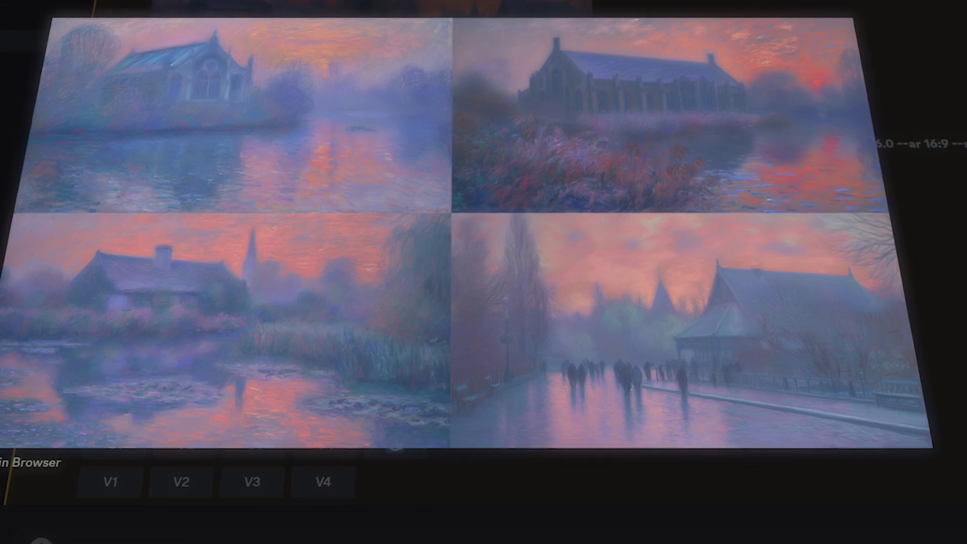
key("Escape")
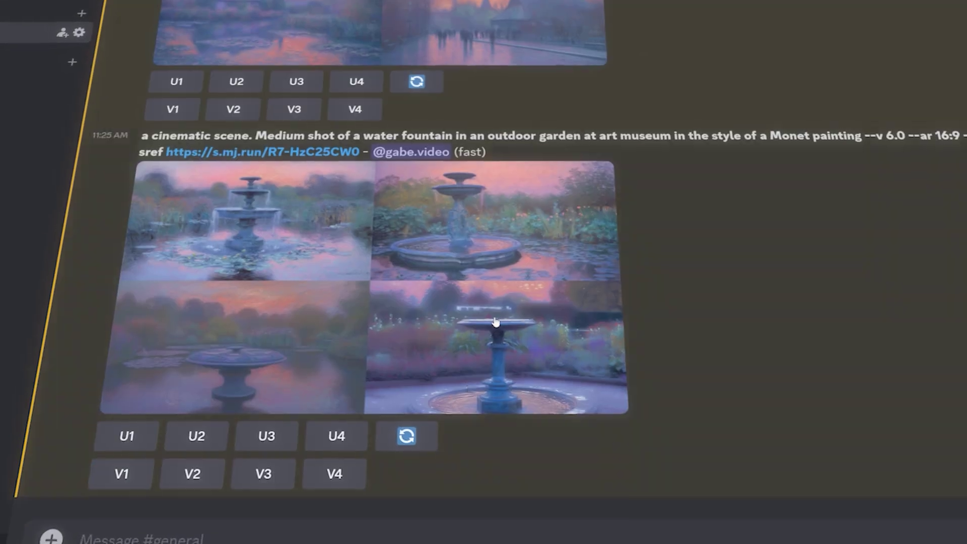
left_click(612, 328)
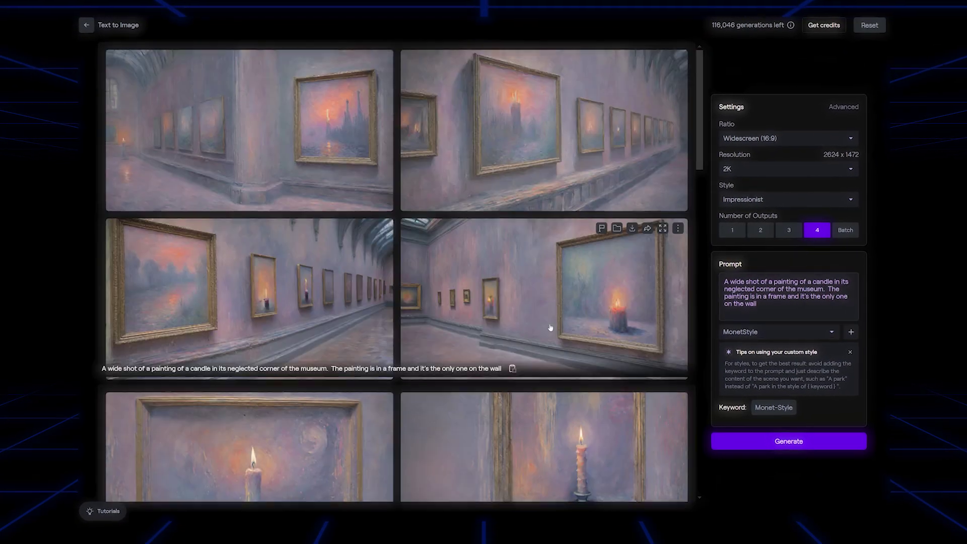
Step: Generate the MonetStyle Impressionist images of a framed candle painting in a museum corner
scroll(551, 322, "down", 5)
scroll(551, 322, "up", 5)
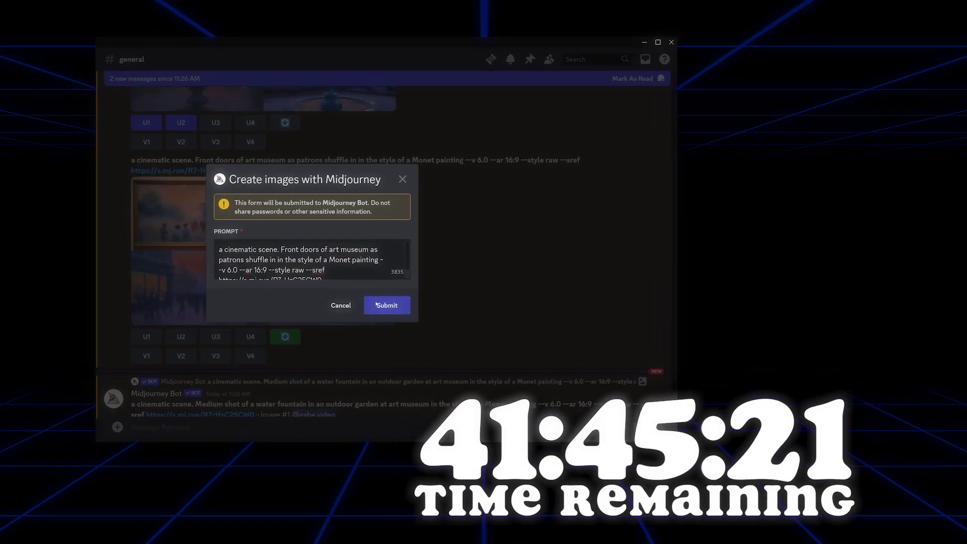
left_click(387, 312)
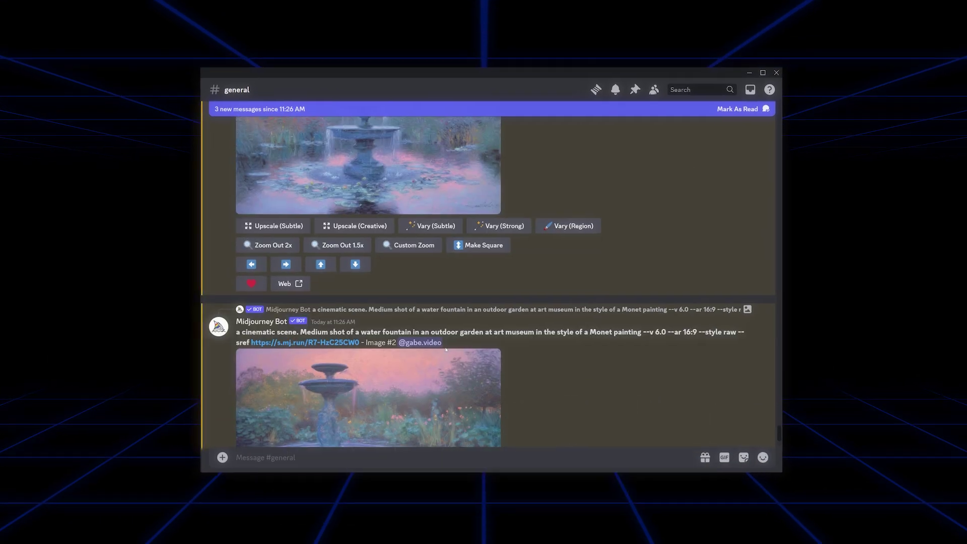
Step: Apply Upscale (Subtle) to the Image #1 Monet fountain
scroll(448, 349, "up", 3)
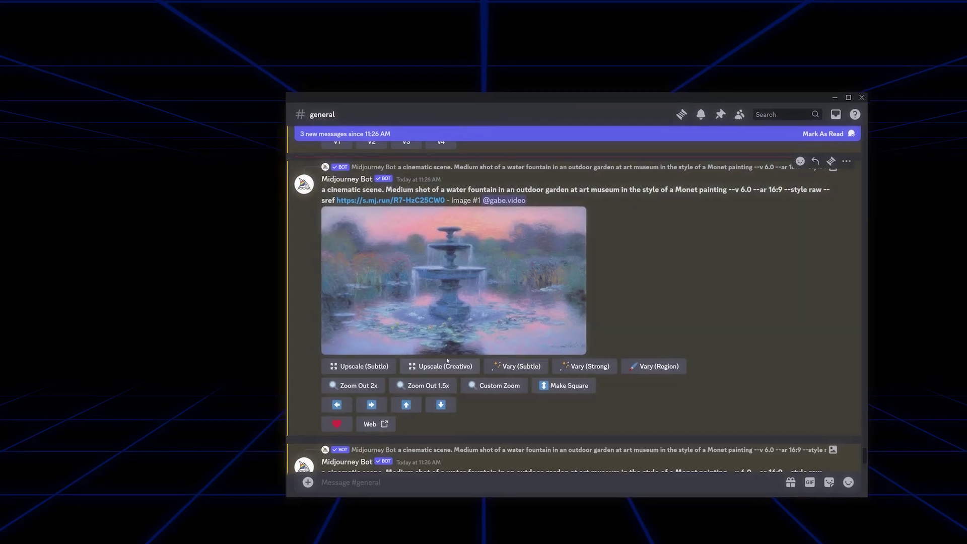
left_click(361, 366)
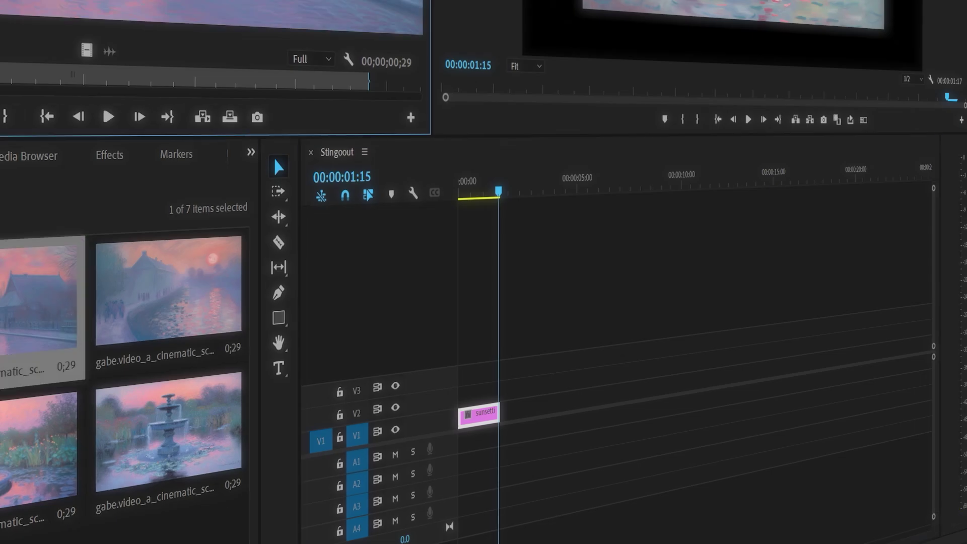
Step: Append the Monet fountain clip and two more generated clips to V1, then select the creature clip on V2
left_click(162, 476)
key("period")
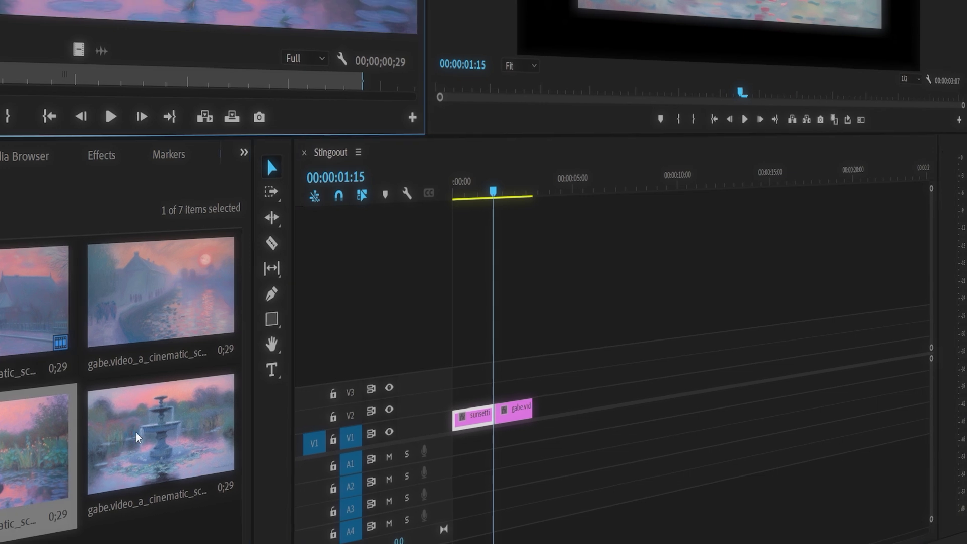
key("period")
key("period")
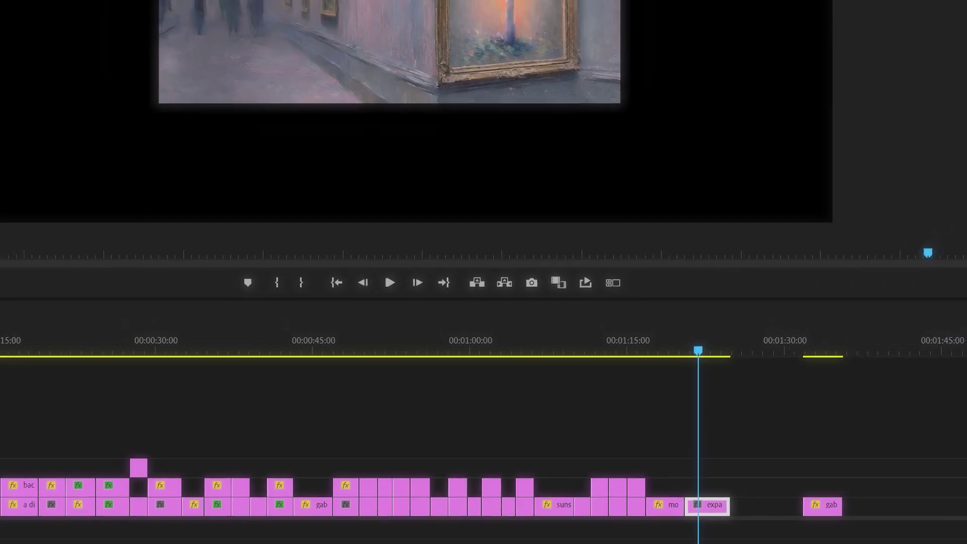
key("period")
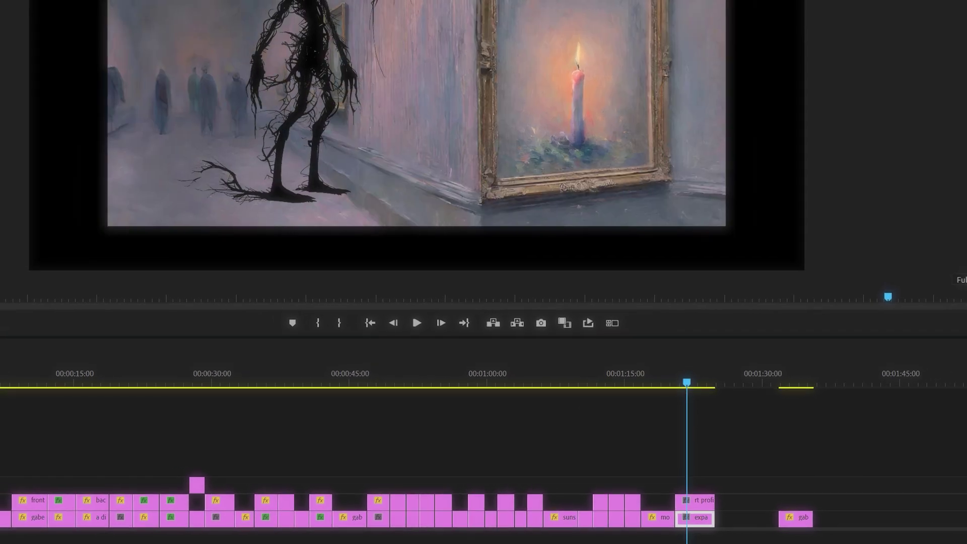
left_click(700, 498)
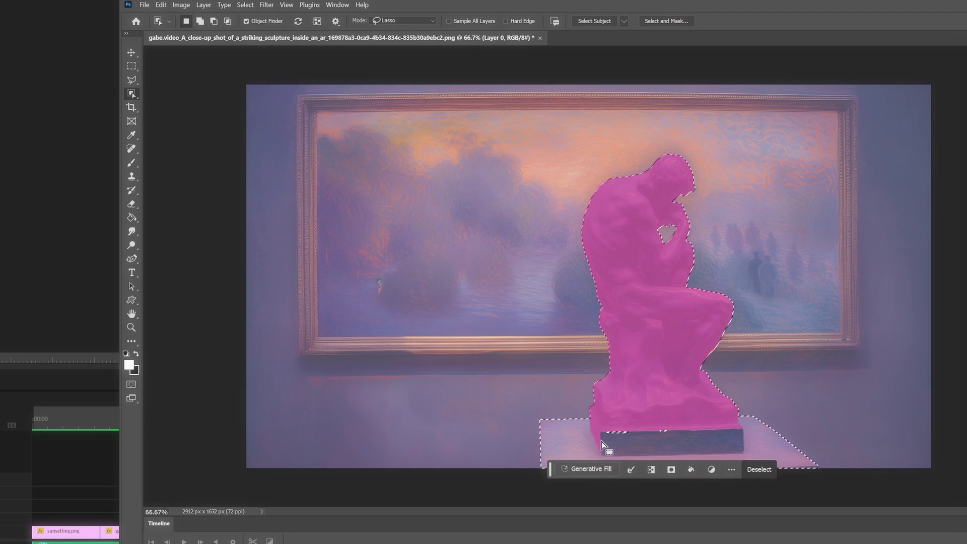
Step: Move the selected seated sculpture onto its own layer with Layer Via Cut
right_click(648, 418)
left_click(699, 496)
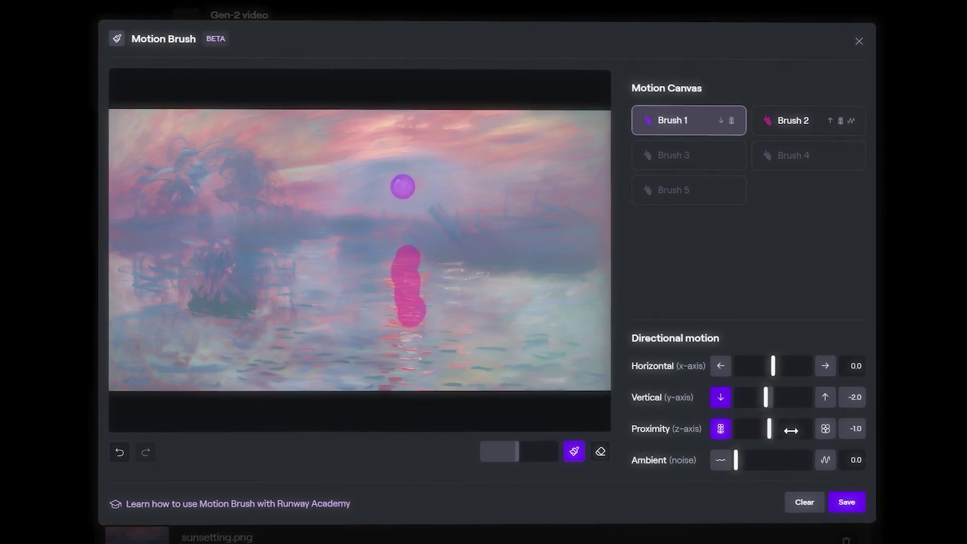
Step: Paint another motion region over the scene and play the generated sunset video
left_click_drag(380, 244, 494, 342)
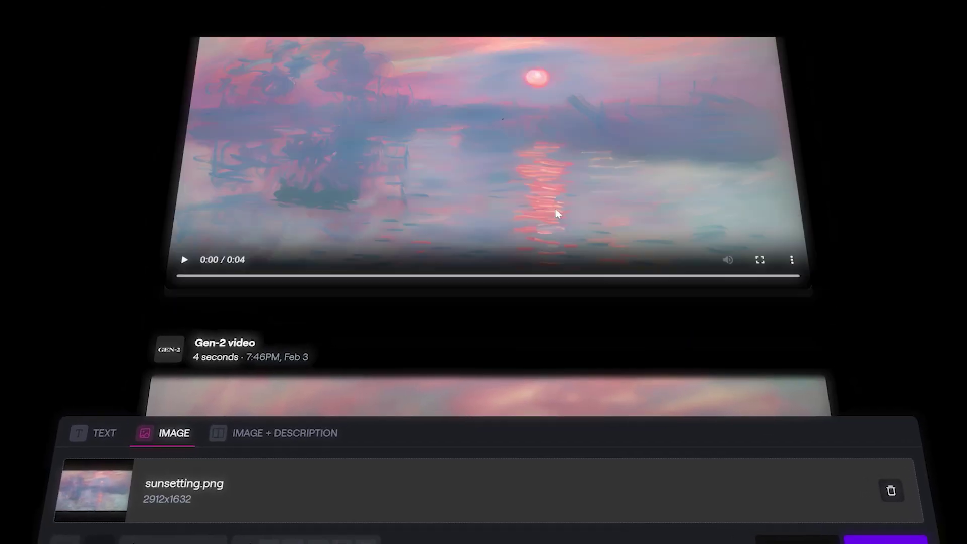
left_click(558, 214)
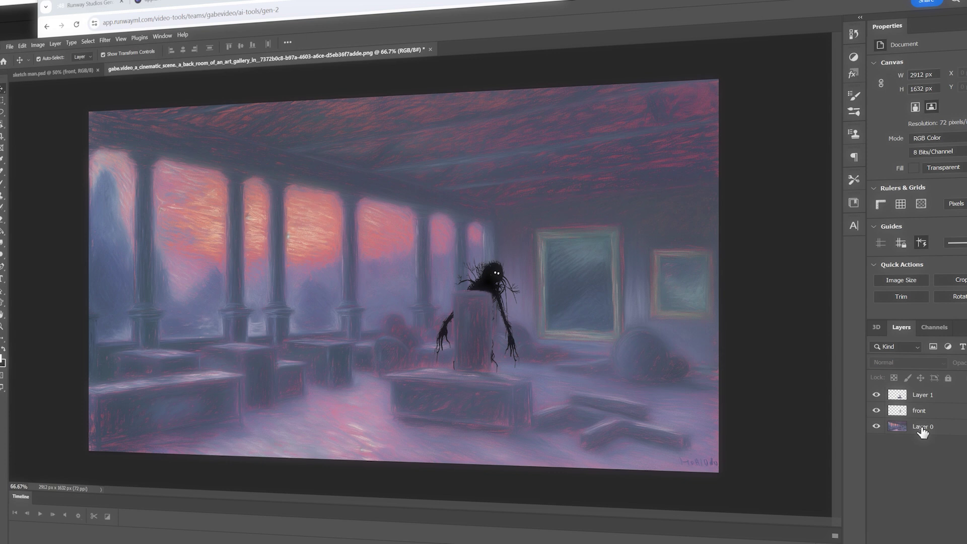
left_click(875, 428)
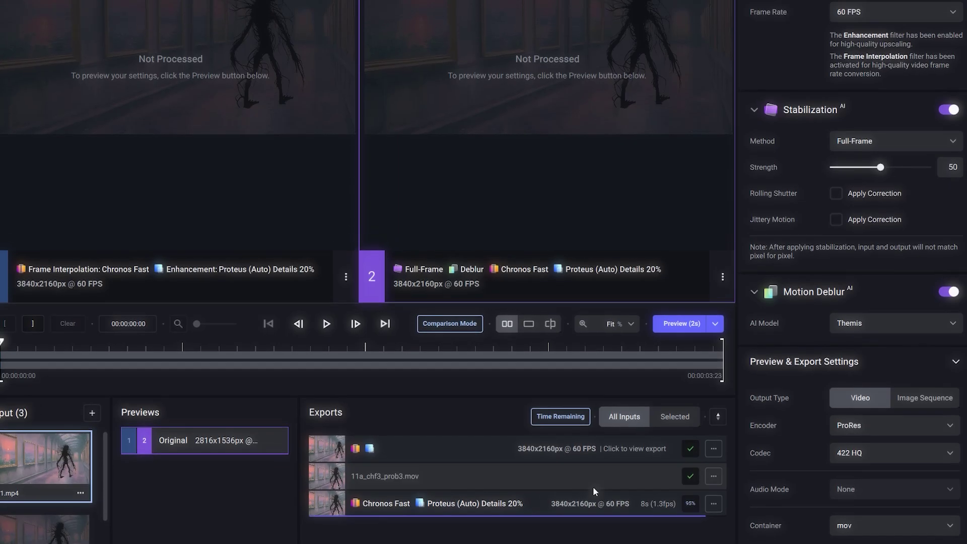
Step: Name the preset 'gandalfBlur' and include the preview and export settings
type("gandalfBlur")
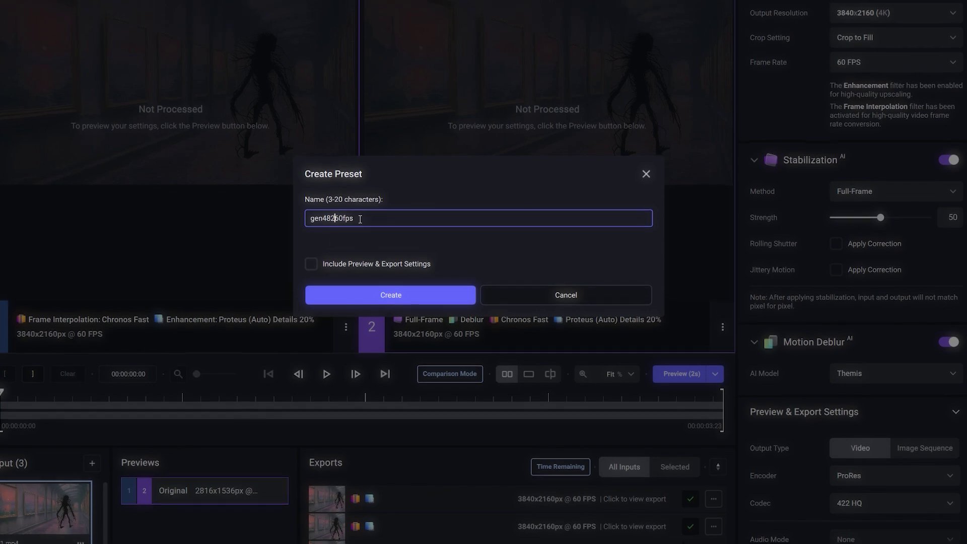
left_click(367, 278)
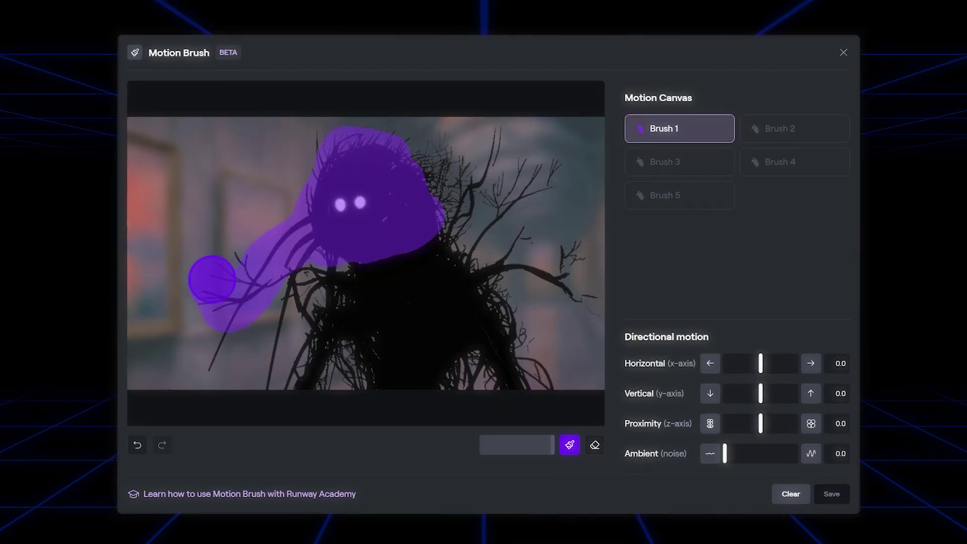
Step: Give region 1 rightward, upward, depth and ambient motion, then paint a pink region 2 with depth and ambient
left_click(808, 422)
left_click(807, 392)
left_click(807, 363)
left_click(808, 452)
left_click(791, 130)
left_click_drag(363, 272, 347, 339)
left_click(798, 417)
left_click(797, 446)
Step: Paint a green region 3 moving downward with depth and ambient noise, then a blue region 4
left_click(657, 166)
mouse_move(499, 161)
left_mouse_down()
mouse_move(483, 250)
mouse_move(509, 363)
left_mouse_up()
left_click(701, 388)
left_click(691, 411)
left_click(784, 438)
left_click(756, 171)
left_click_drag(413, 272, 400, 374)
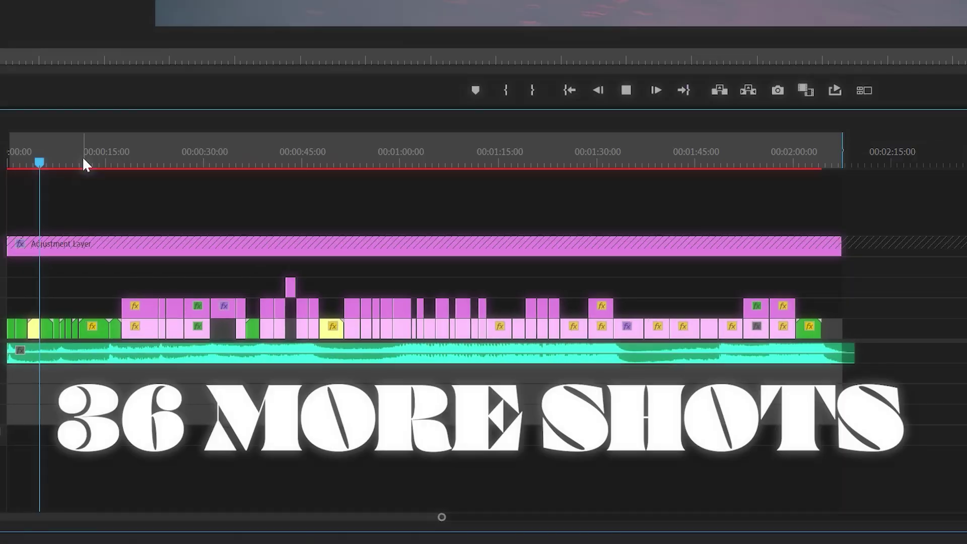
left_click(82, 158)
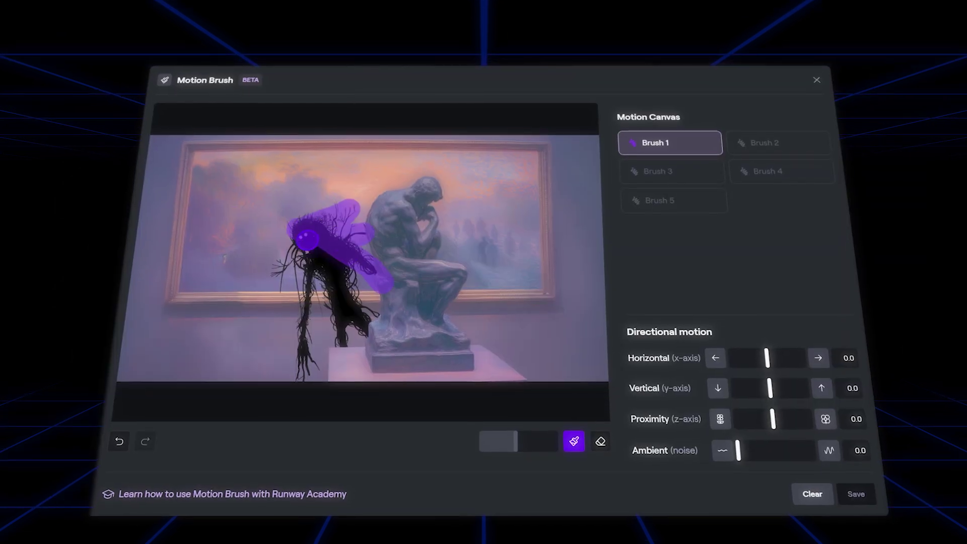
Step: Set the creature region's Proximity to -0.5 and Ambient to 1.0
left_click(716, 420)
left_click(824, 452)
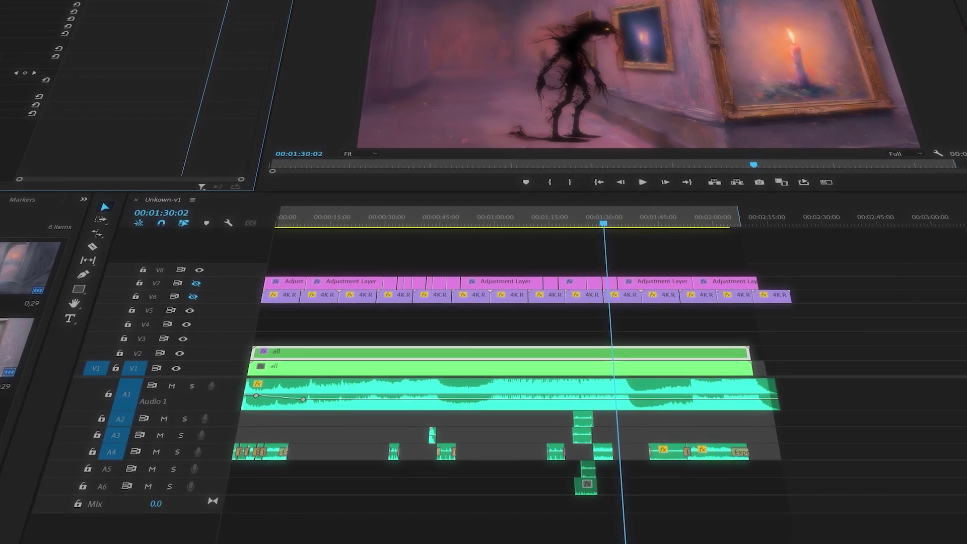
Step: Rewind the preview from 1:30 to about 0:11, then scroll the Midjourney channel to the plaque results
left_click_drag(496, 222, 317, 224)
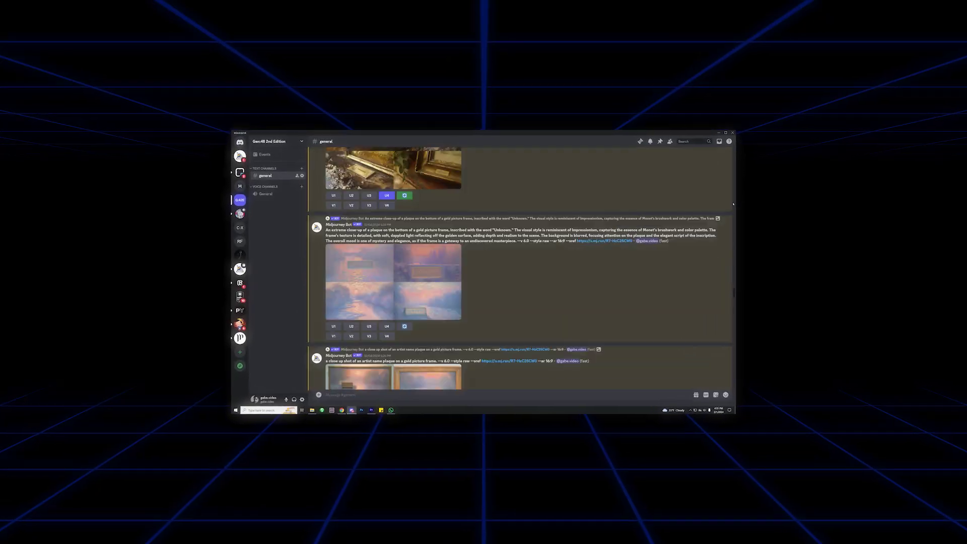
scroll(779, 191, "down", 8)
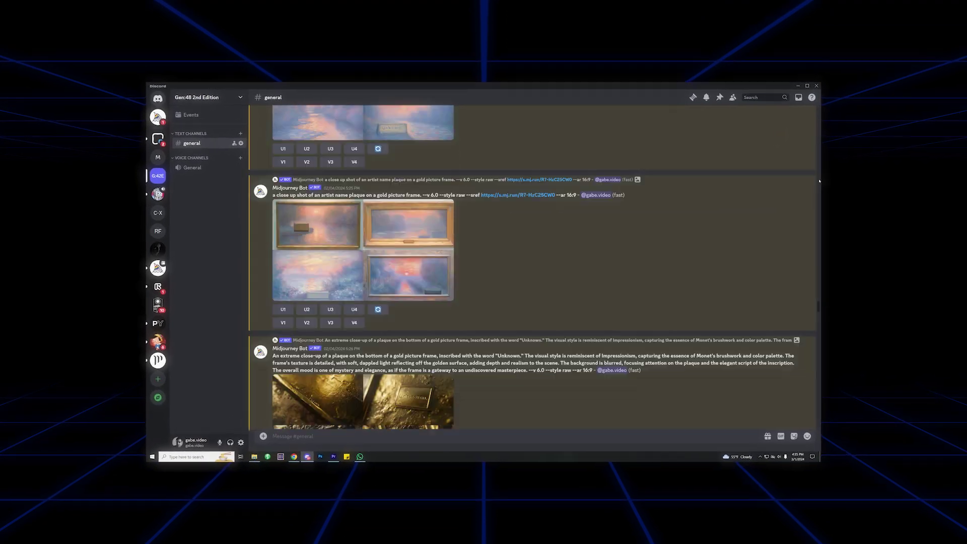
scroll(857, 171, "down", 10)
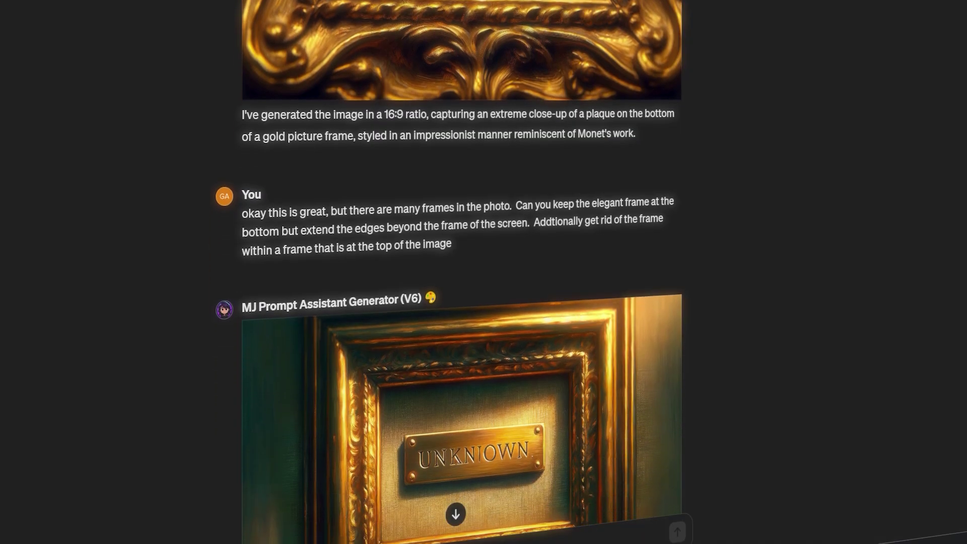
Step: Scroll down to the regenerated gold-frame image with the 'UNKNOWN' plaque
scroll(462, 272, "down", 6)
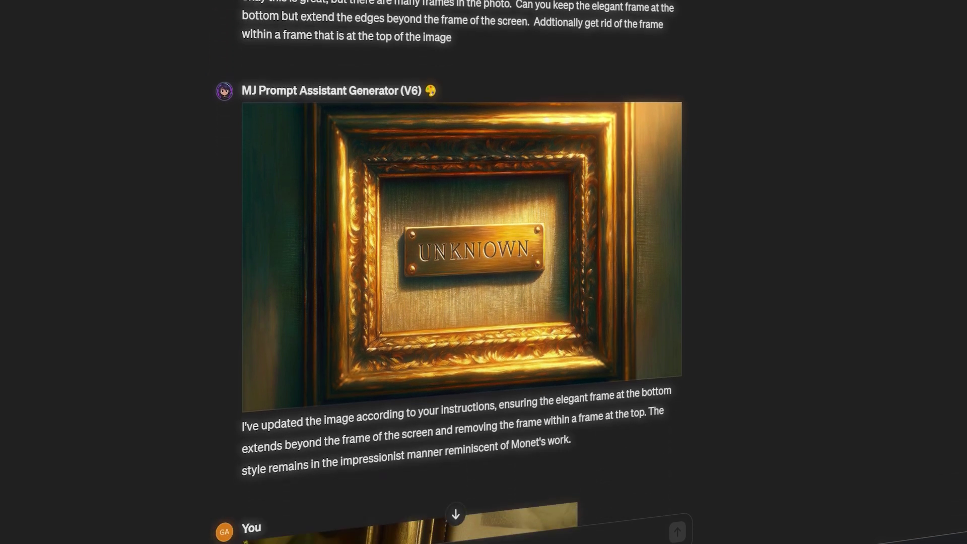
scroll(462, 272, "down", 3)
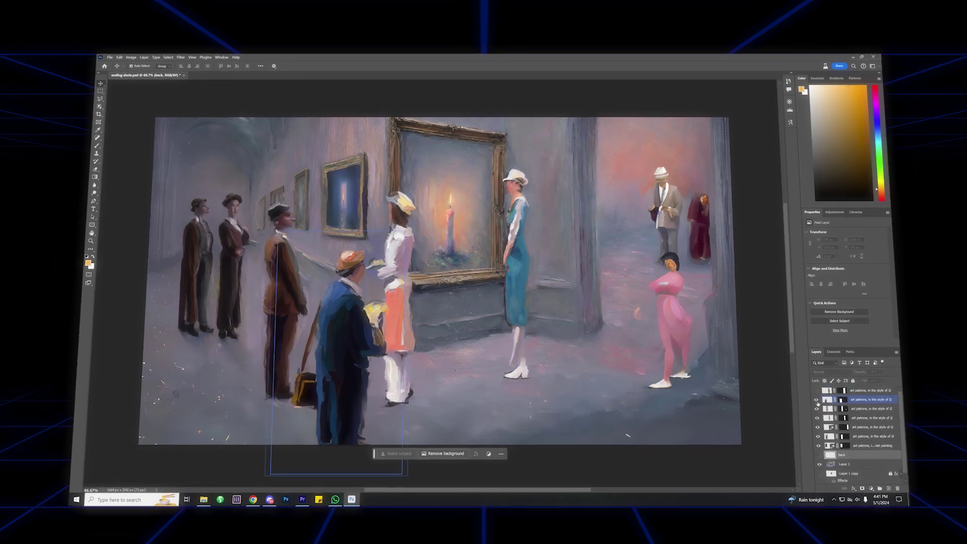
Step: Hide the bag-carrying man, the women in white, teal and pink, the middle man and the left figures
left_click(821, 398)
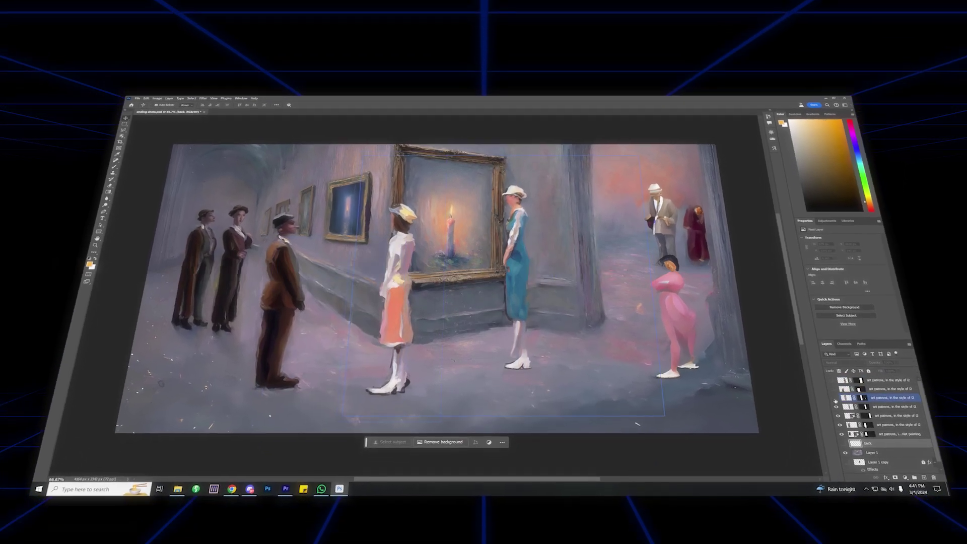
left_click(822, 408)
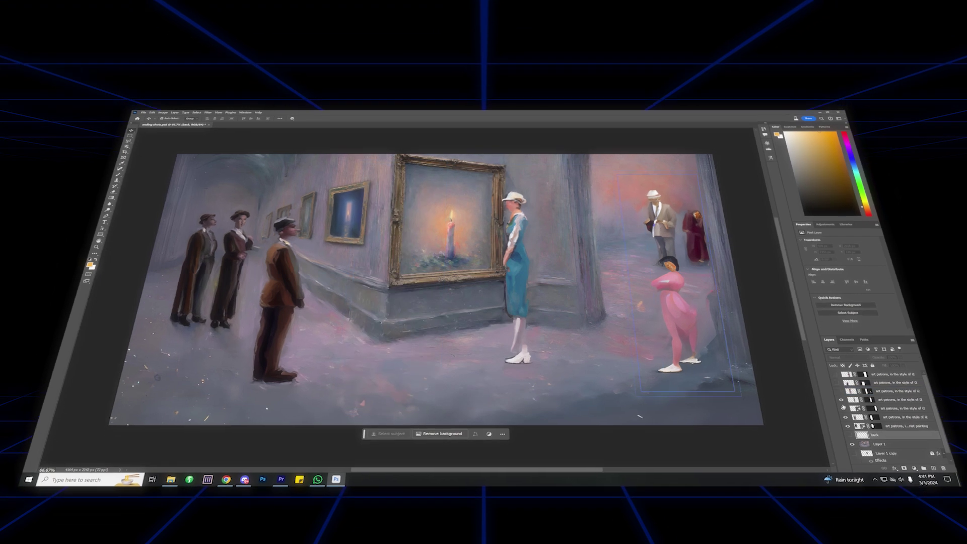
left_click(845, 417)
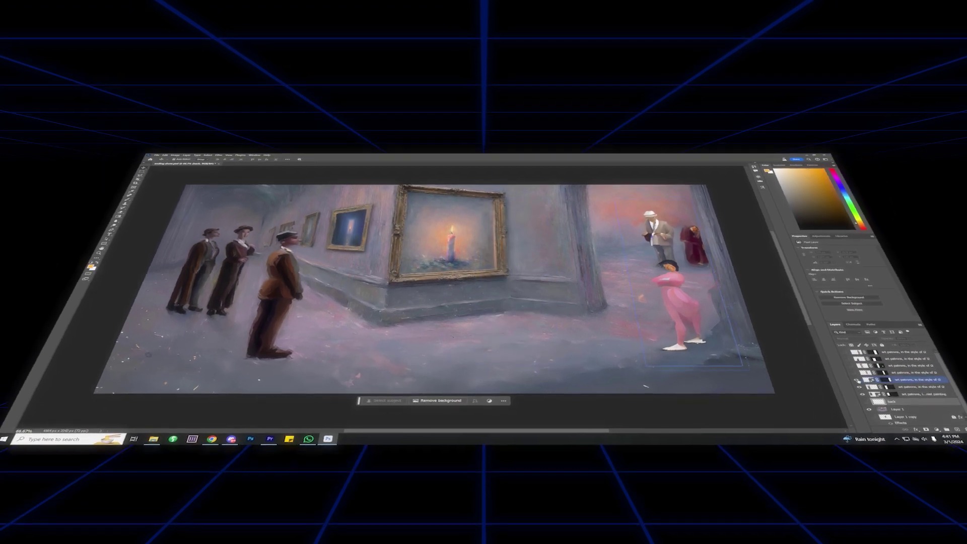
left_click(841, 399)
left_click(865, 371)
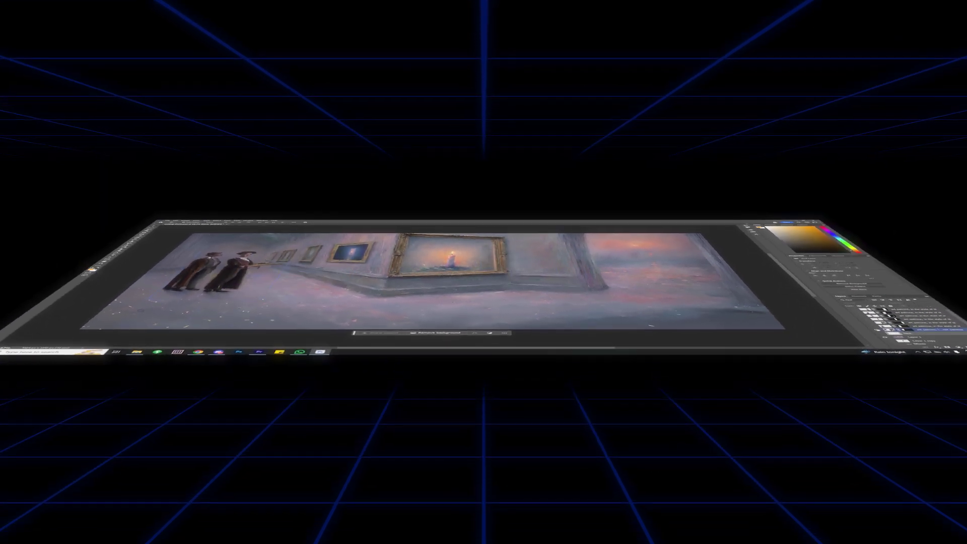
left_click(867, 379)
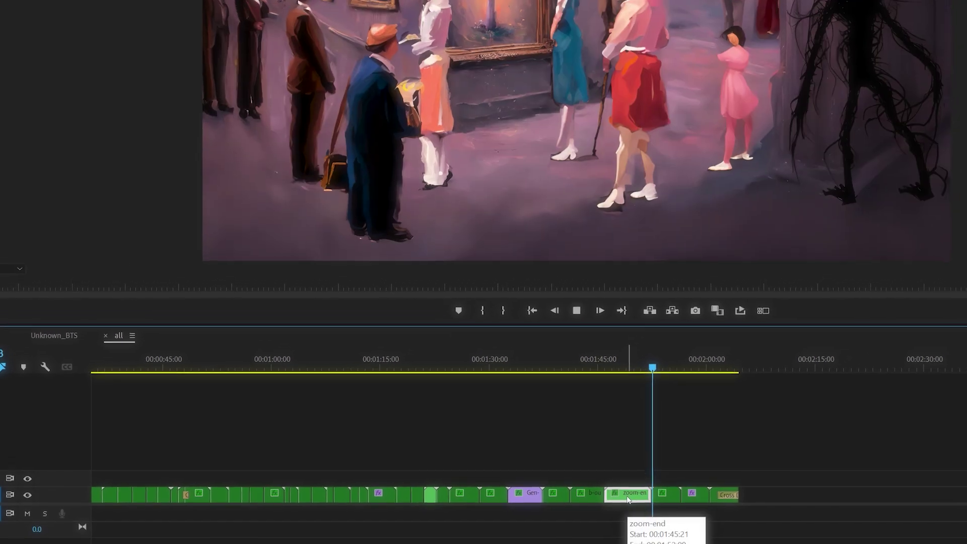
Step: Stop playback of the full 'all' sequence around 1:52
key("space")
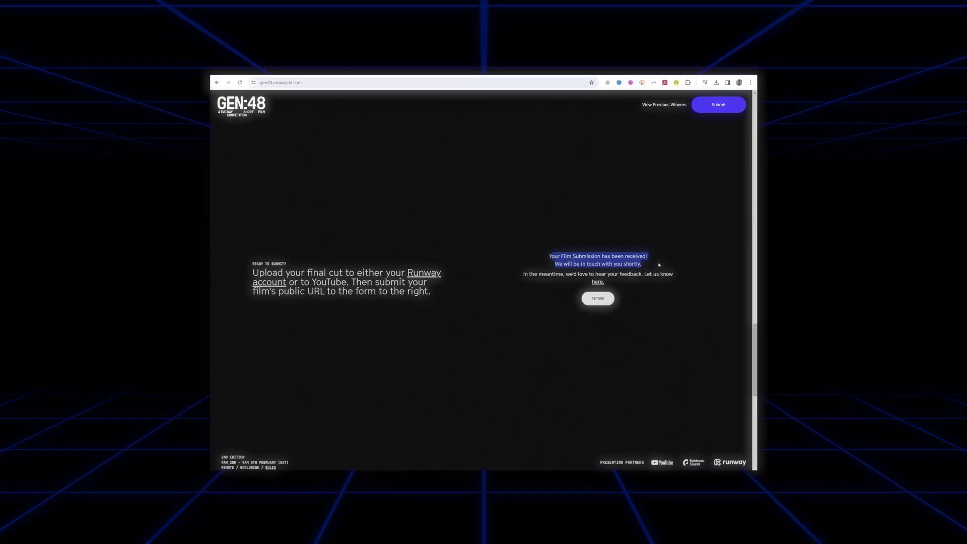
Step: Highlight the GEN:48 submission confirmation, then browse to the second-edition winners showing Unknown's Best Art Direction
left_click_drag(659, 265, 656, 283)
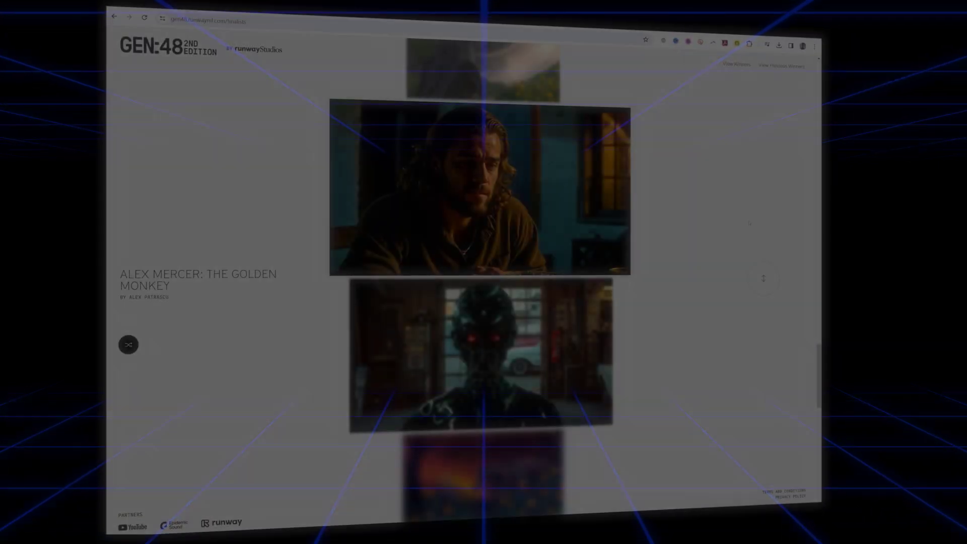
scroll(751, 222, "down", 10)
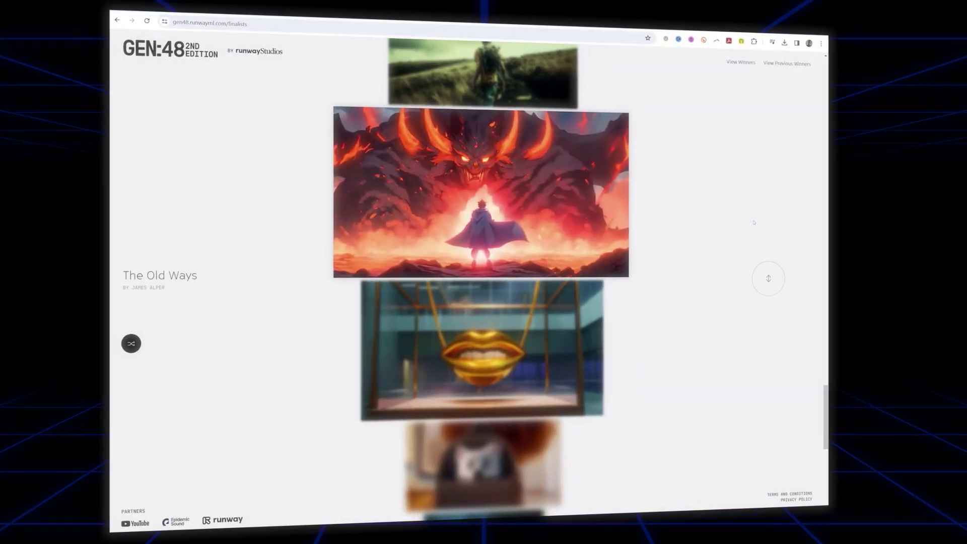
scroll(755, 222, "down", 10)
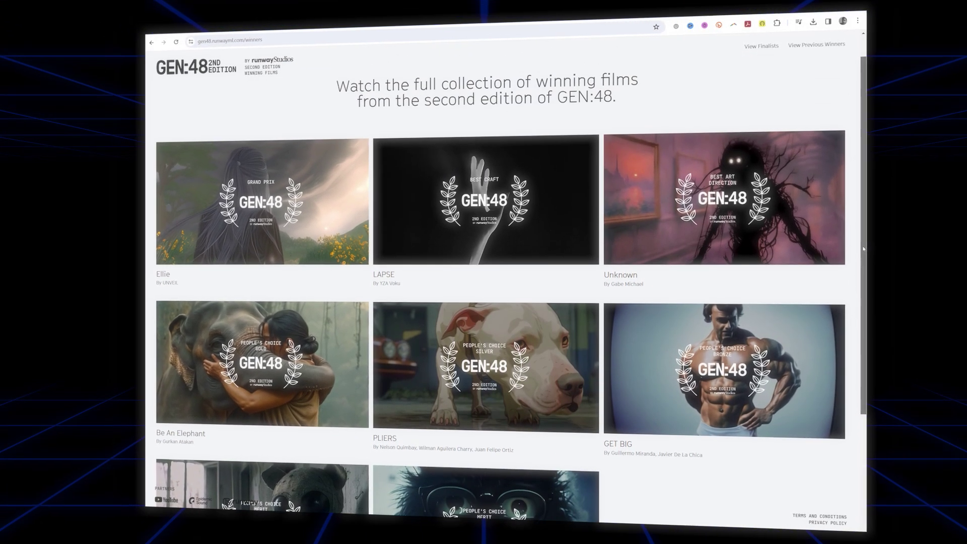
left_click_drag(863, 248, 863, 223)
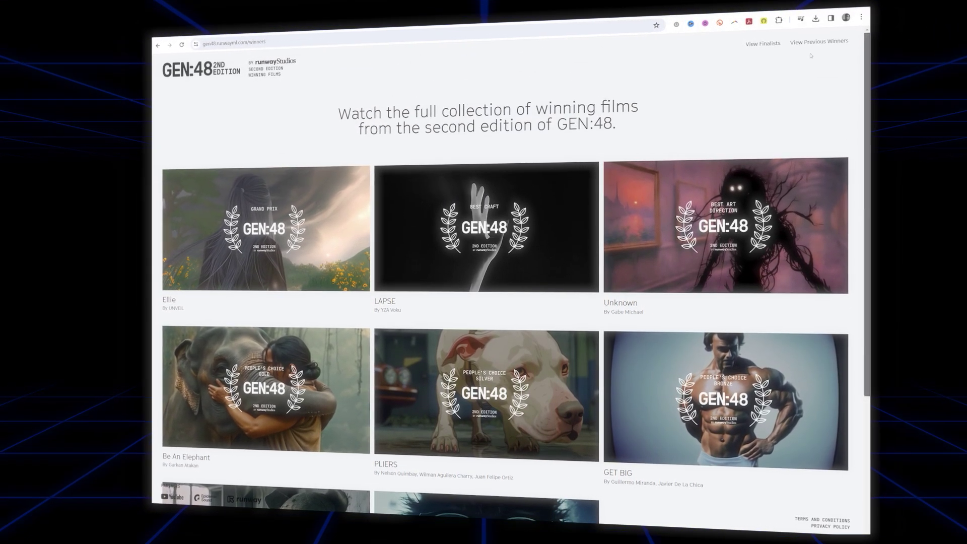